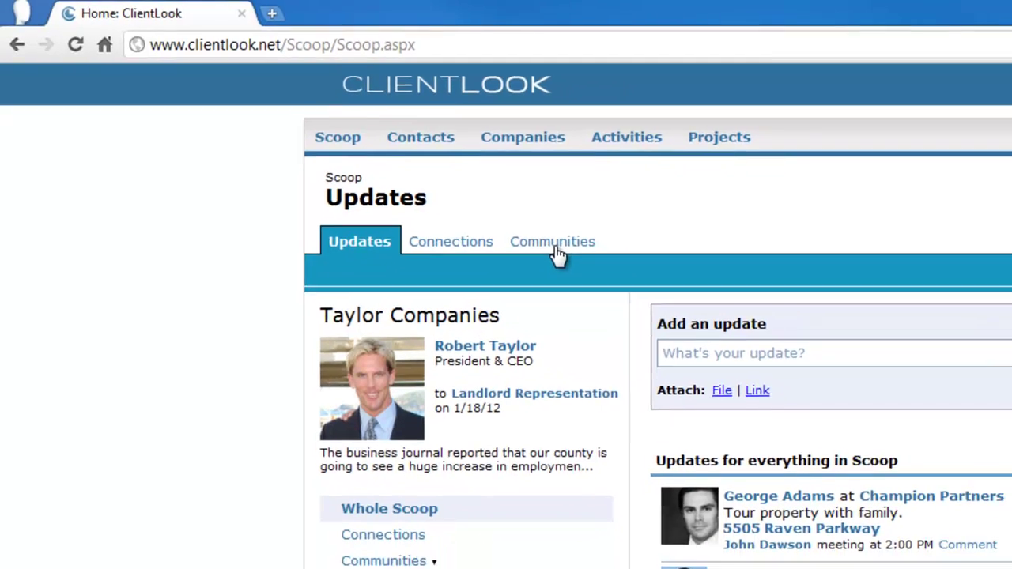
Show the Scoop Communities list of all 18 communities with their member and update counts.
left_click(591, 266)
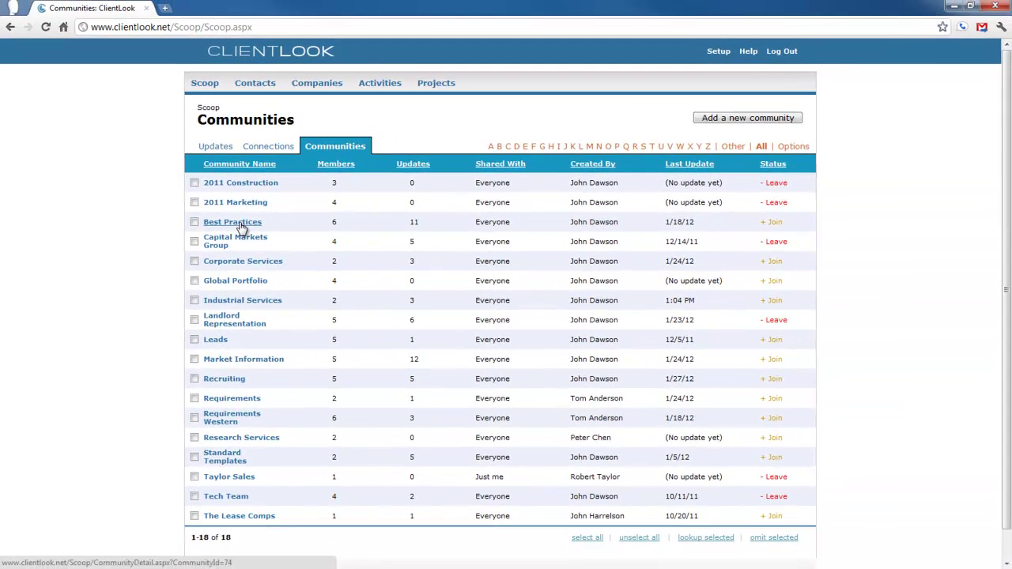
Open the Best Practices community page, showing 11 updates and 6 members.
left_click(347, 291)
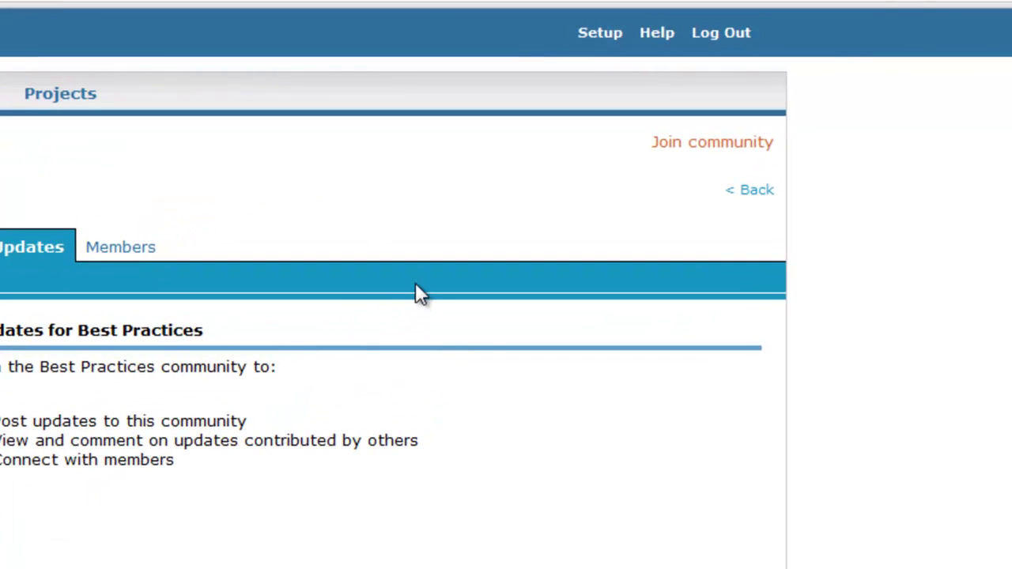
Join Best Practices and view its seven-member roster.
left_click(692, 147)
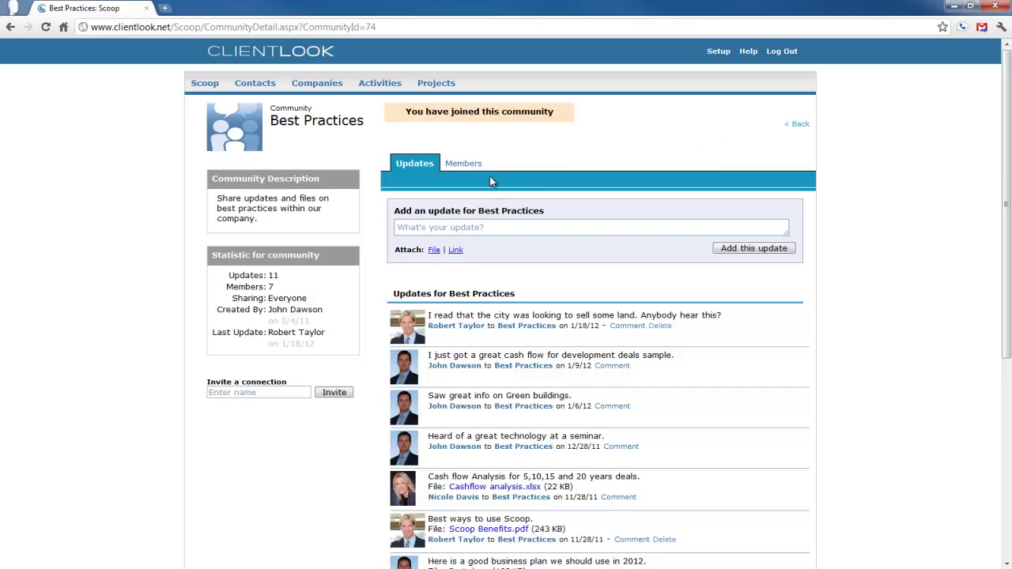
left_click(466, 163)
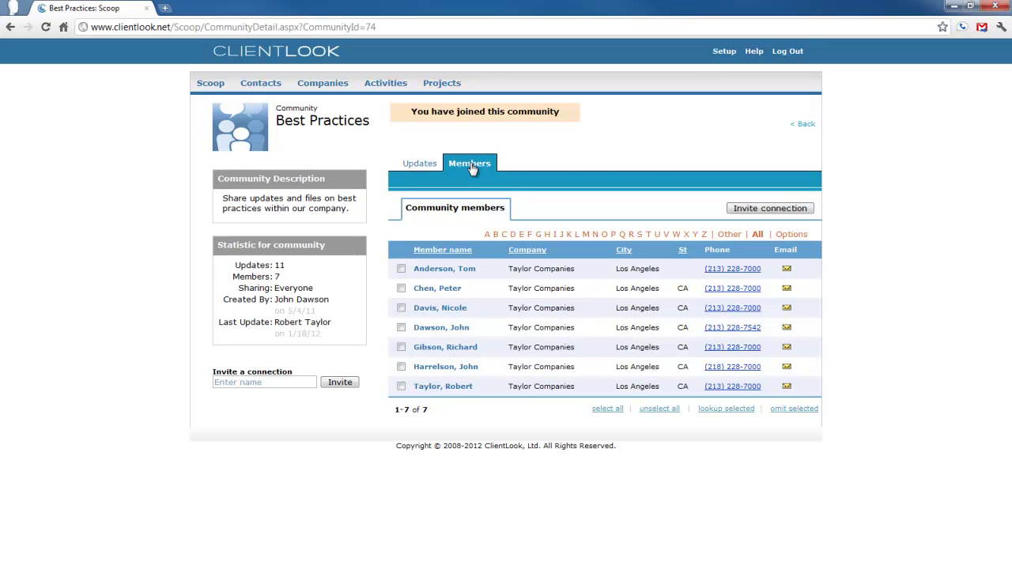
Leave the community page and return to the Scoop Updates feed.
left_click(807, 128)
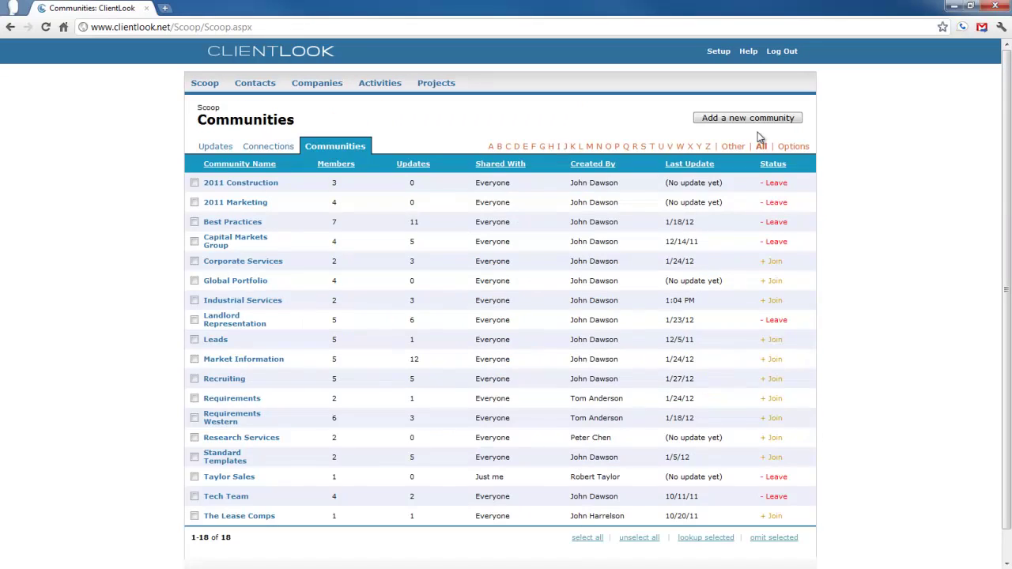
left_click(221, 150)
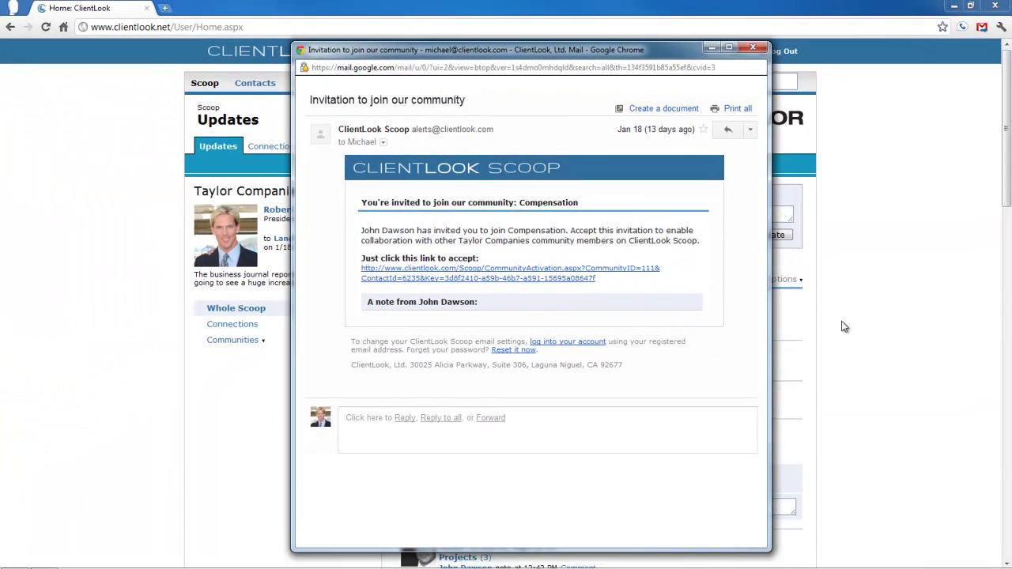
Bring the ClientLook Scoop updates window back in front of the Gmail invitation popup.
left_click(843, 326)
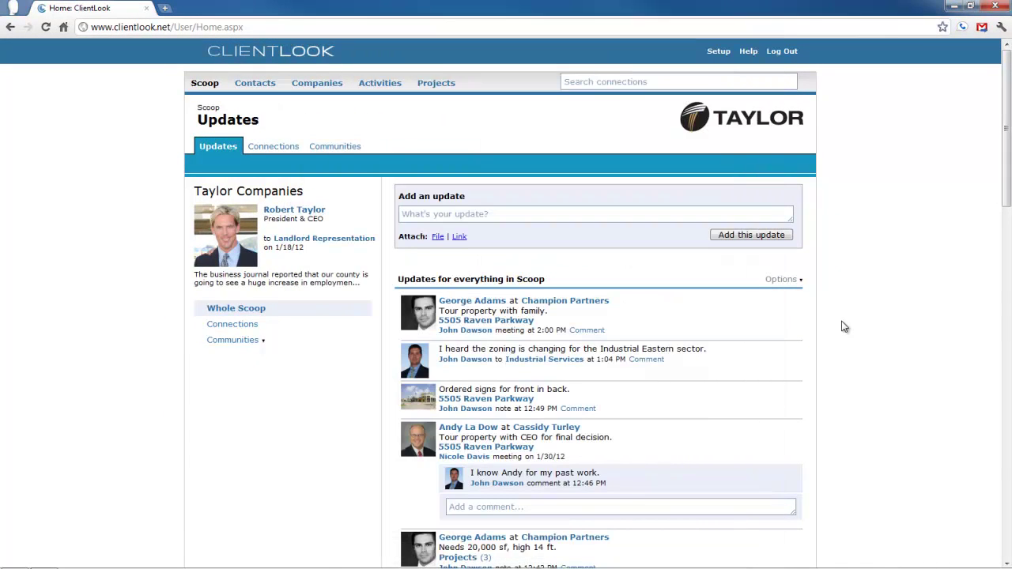